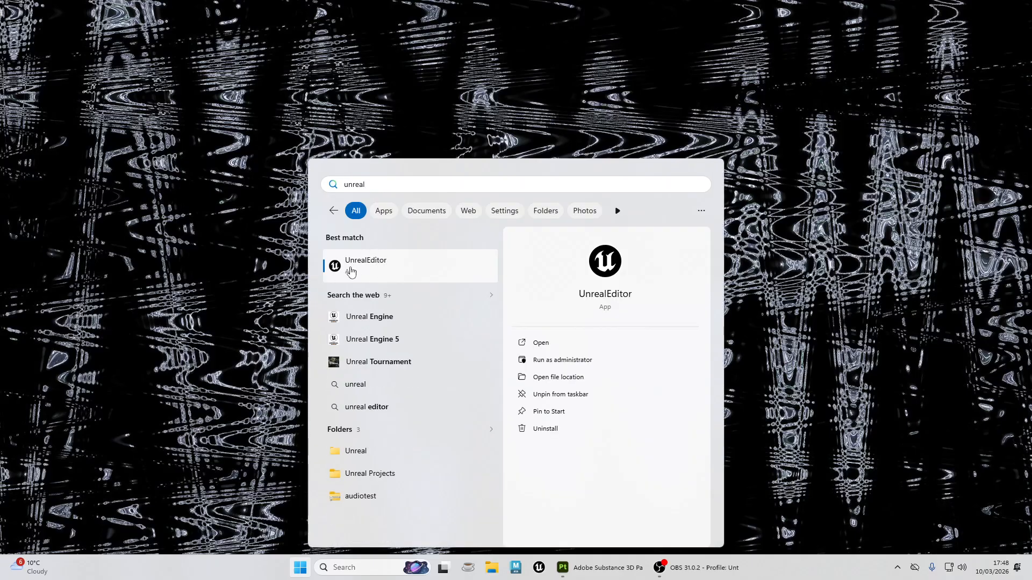
# - Launch the Unreal Editor from the Windows search results
pyautogui.click(361, 266)
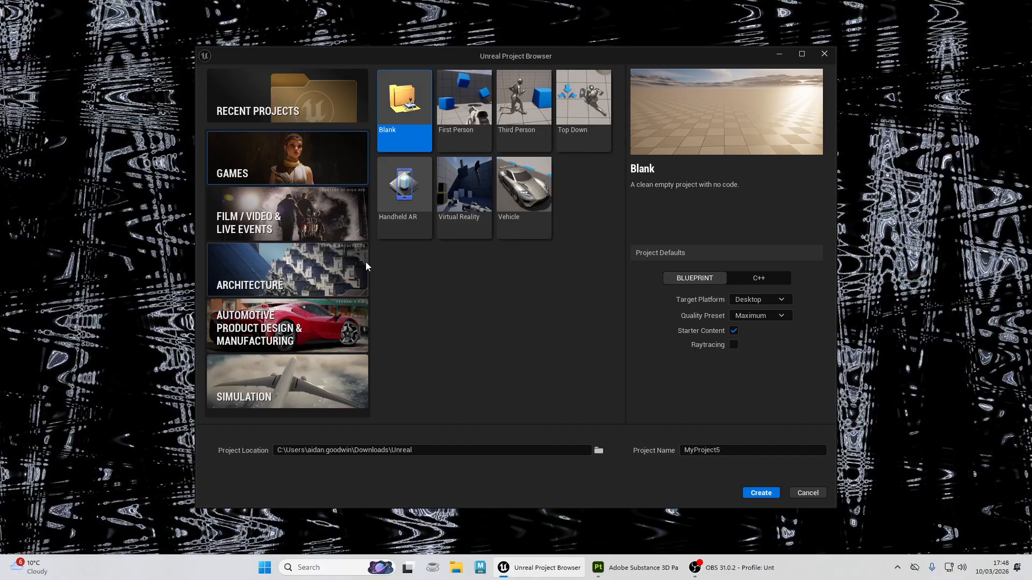
pyautogui.click(279, 107)
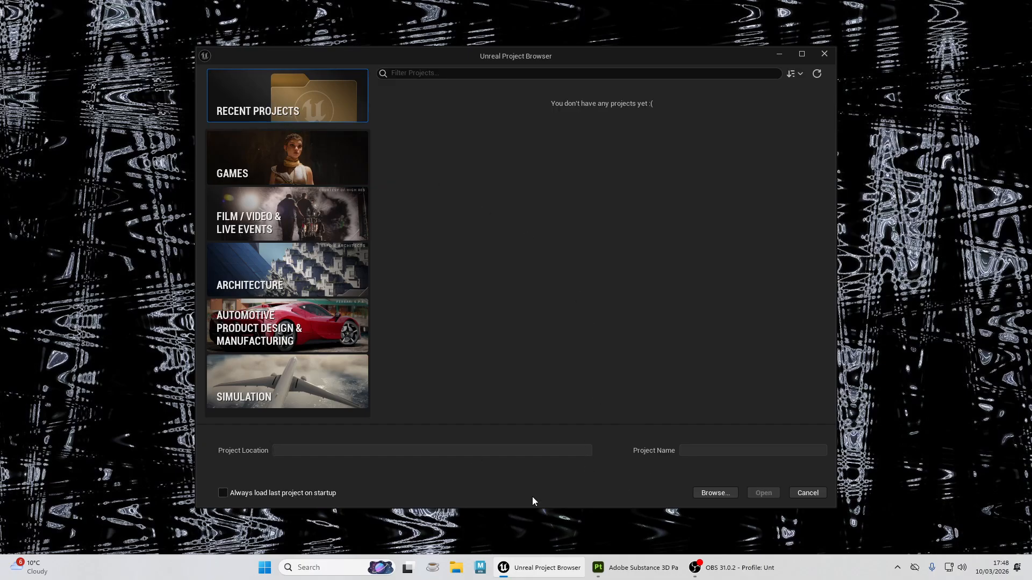
pyautogui.click(712, 494)
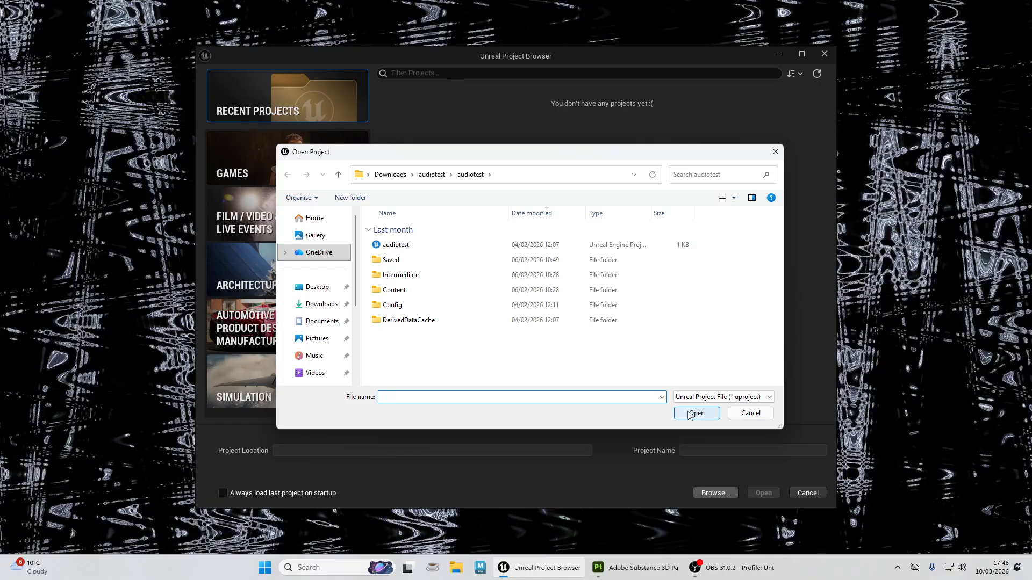
pyautogui.click(774, 151)
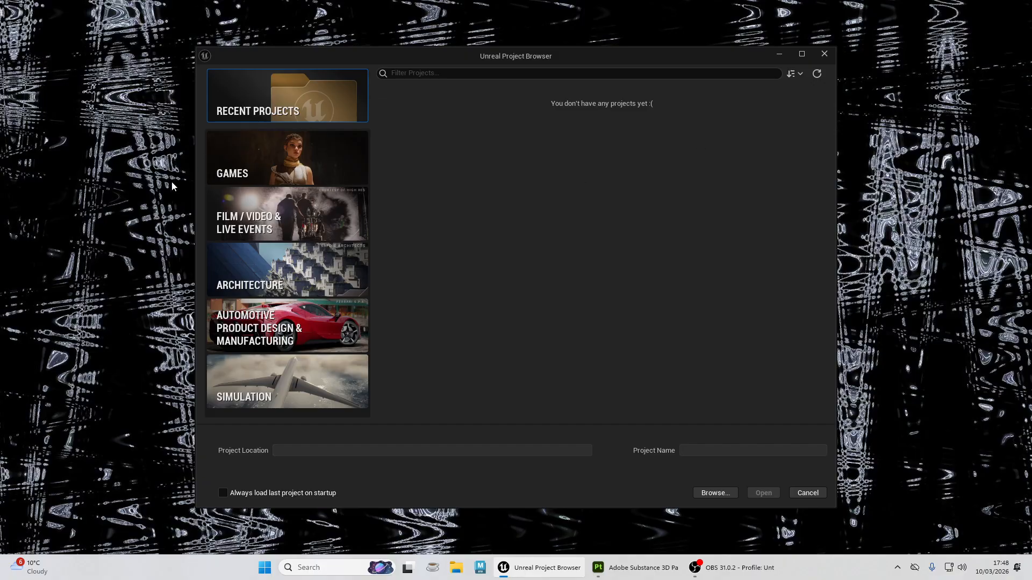
# - Choose the Third Person template from the Games category for the new project and look over its description
pyautogui.click(249, 171)
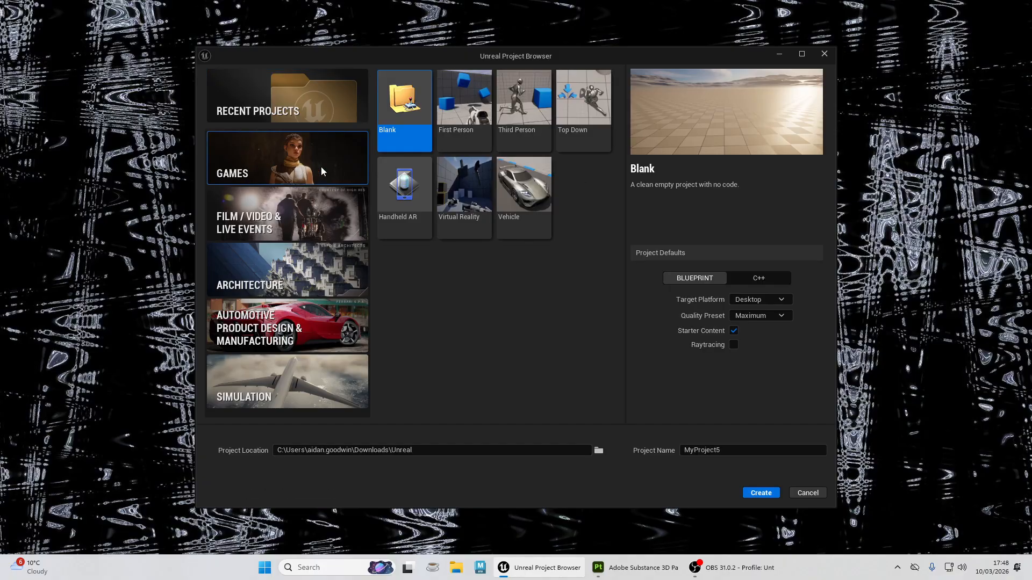
pyautogui.click(527, 109)
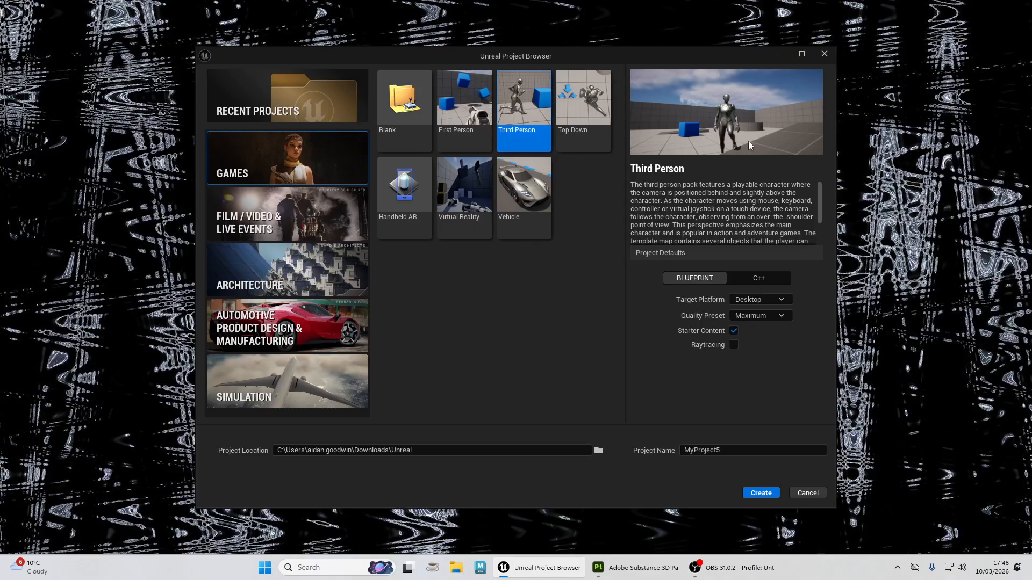
pyautogui.scroll(-5, 720, 201)
pyautogui.scroll(5, 745, 217)
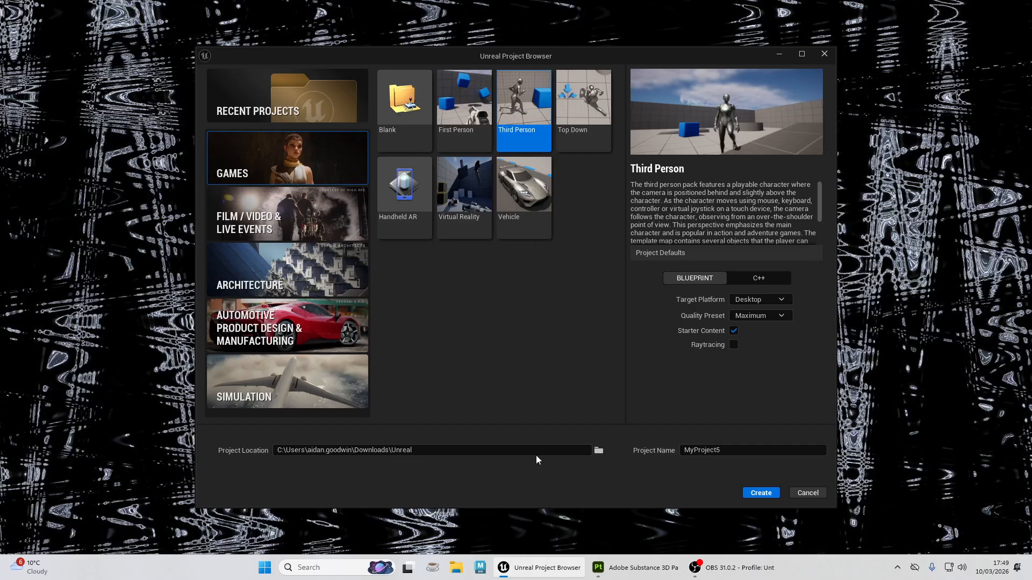
# - Create a folder named UnrealEngine in Downloads and set it as the project location
pyautogui.click(597, 451)
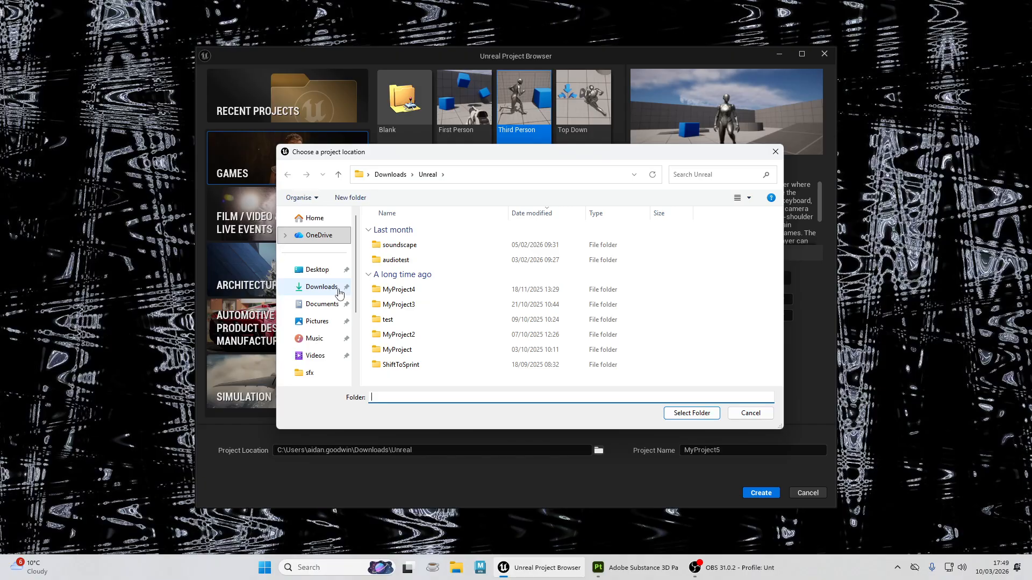
pyautogui.click(324, 236)
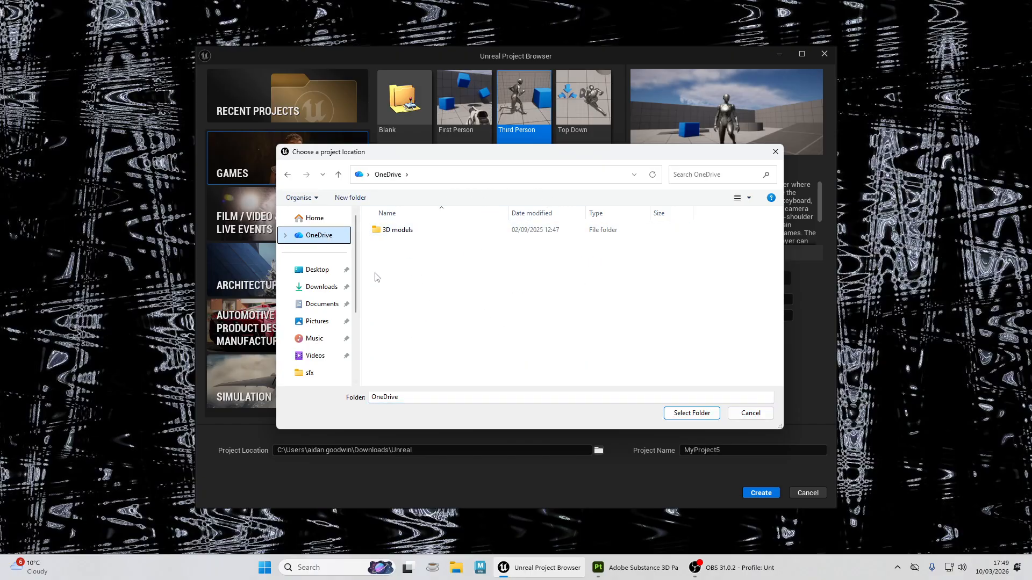
pyautogui.click(314, 288)
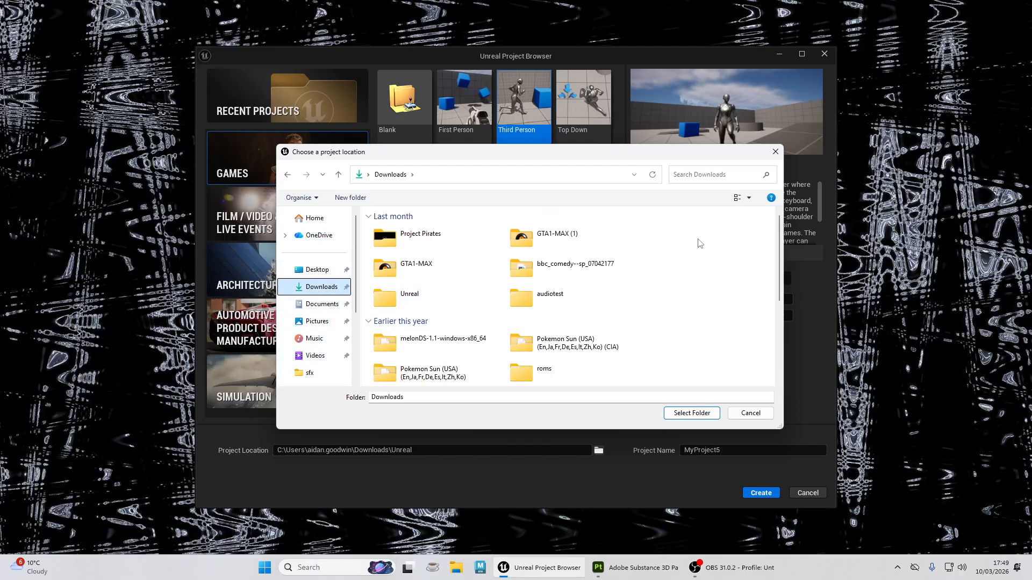
pyautogui.rightClick(716, 233)
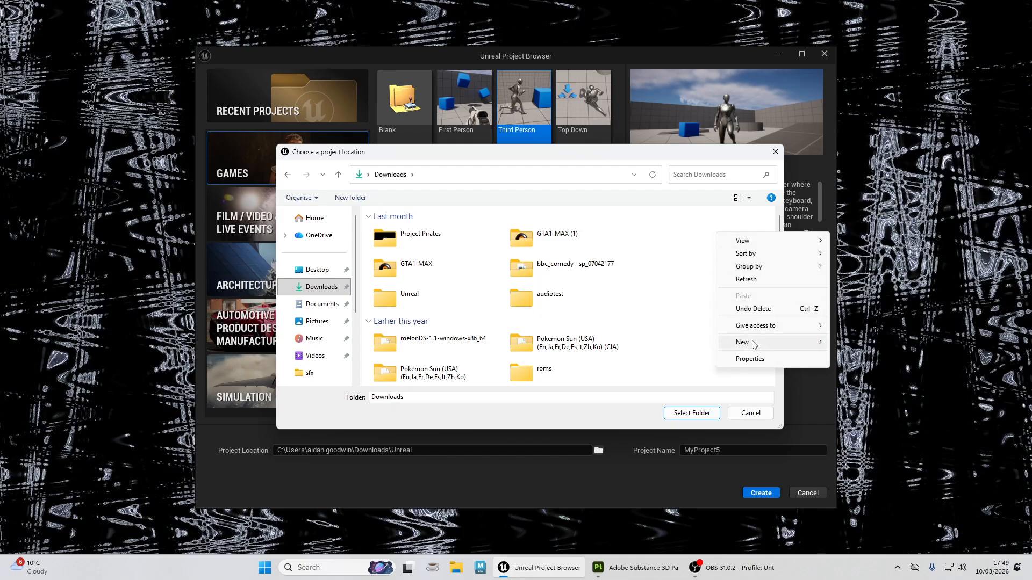
pyautogui.moveTo(777, 343)
pyautogui.click(854, 342)
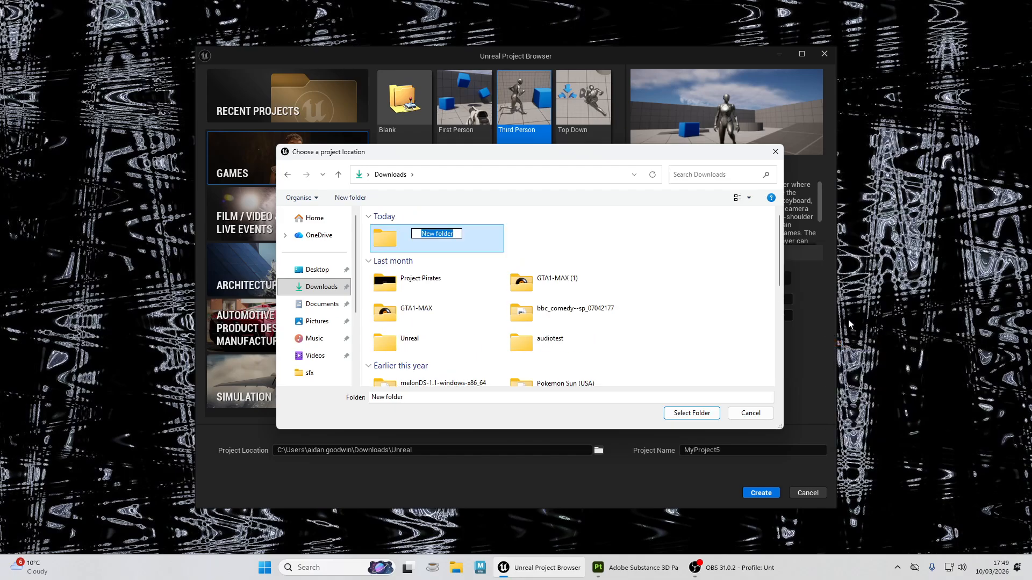
pyautogui.write('UnrealEngine')
pyautogui.press('Return')
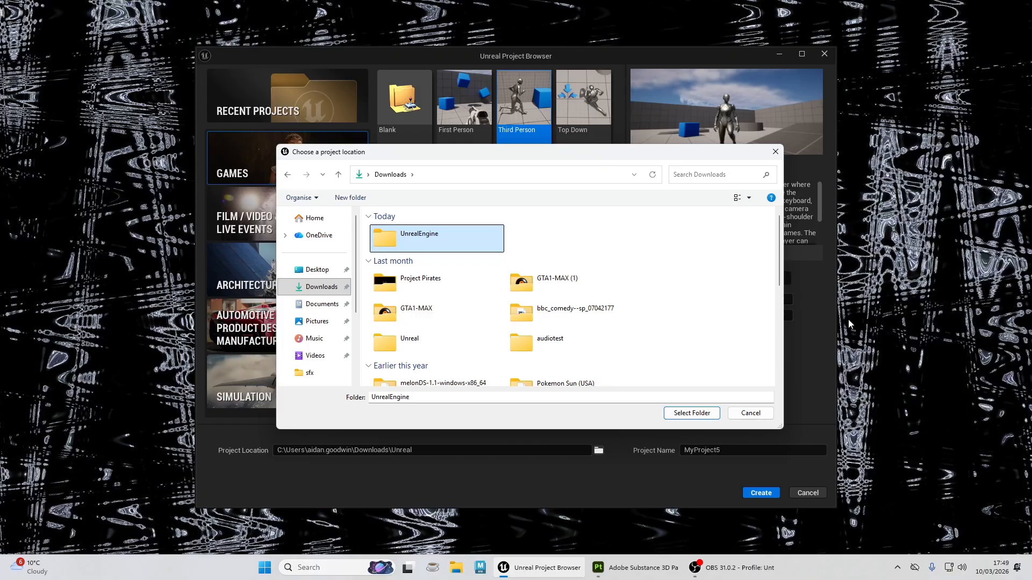
pyautogui.click(693, 412)
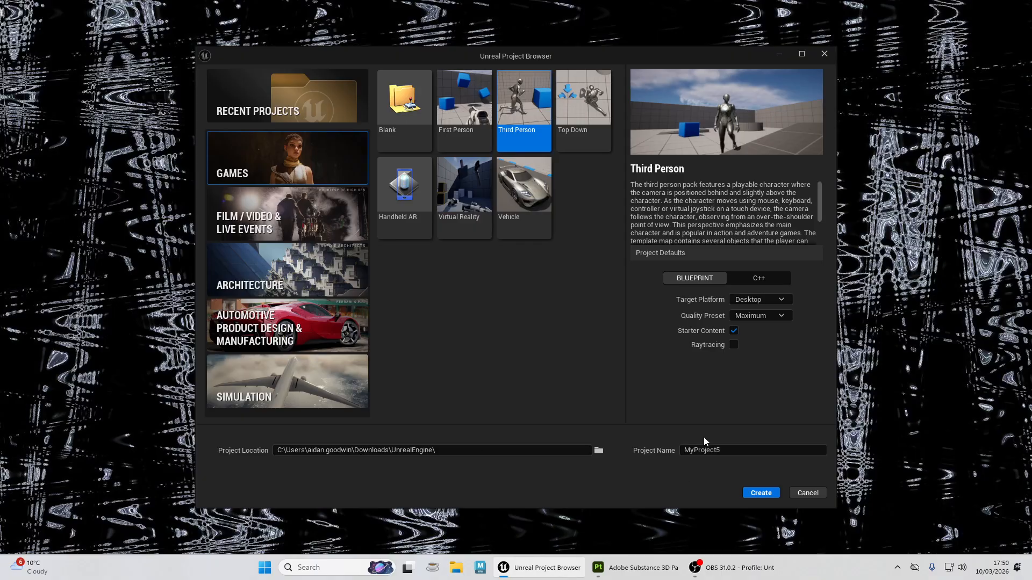
# - Name the project Platformer and create it
pyautogui.click(733, 449)
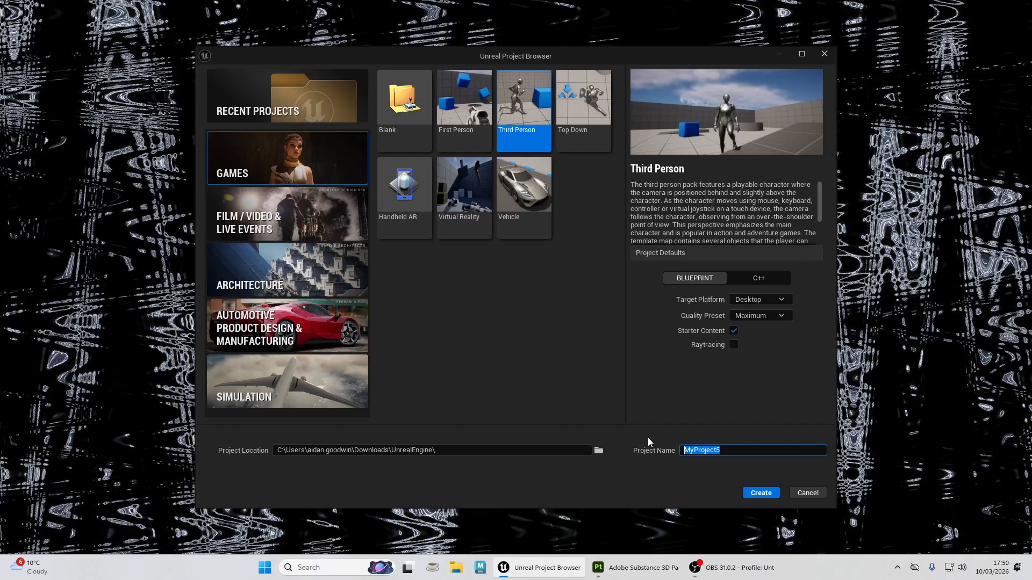
pyautogui.press('BackSpace')
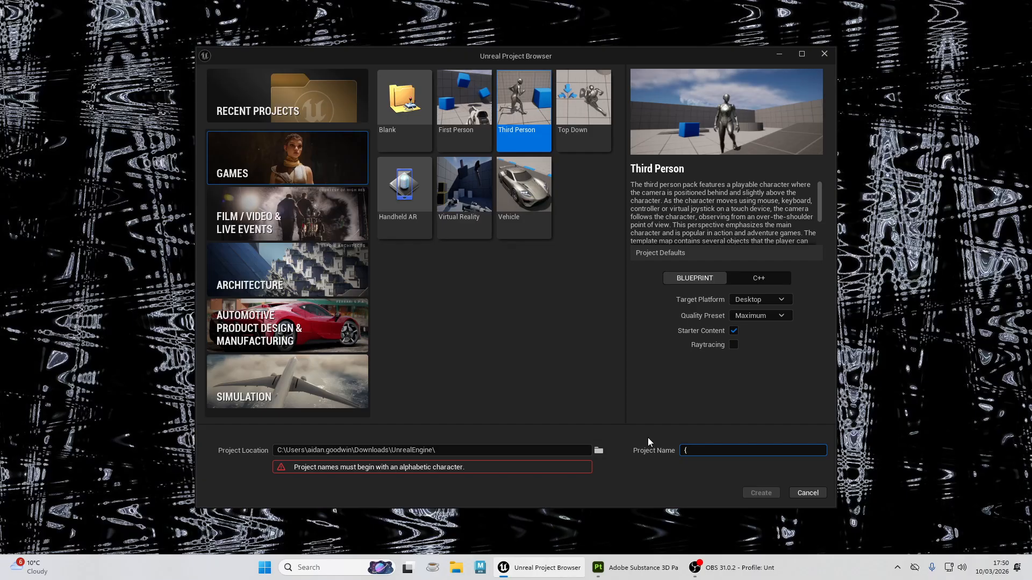
pyautogui.write('Platformer')
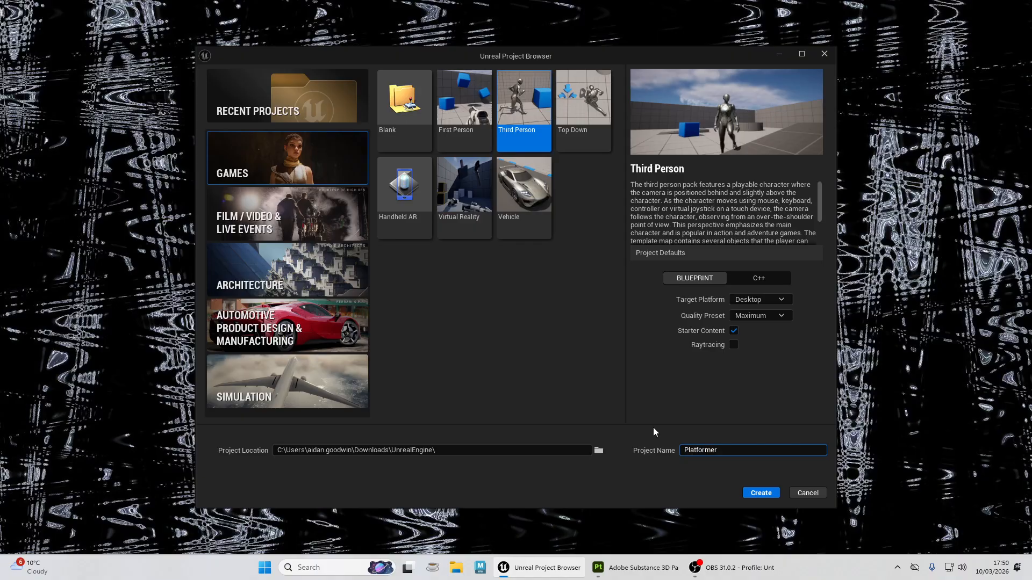
pyautogui.click(763, 493)
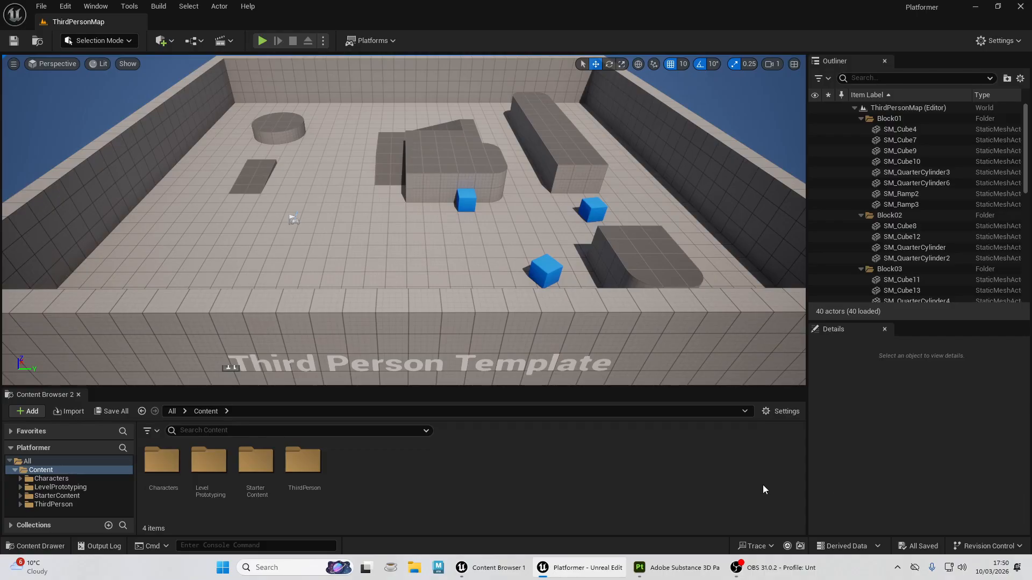
# - Close the docked Content Browser and enlarge the Outliner to look through the level's actors
pyautogui.click(78, 394)
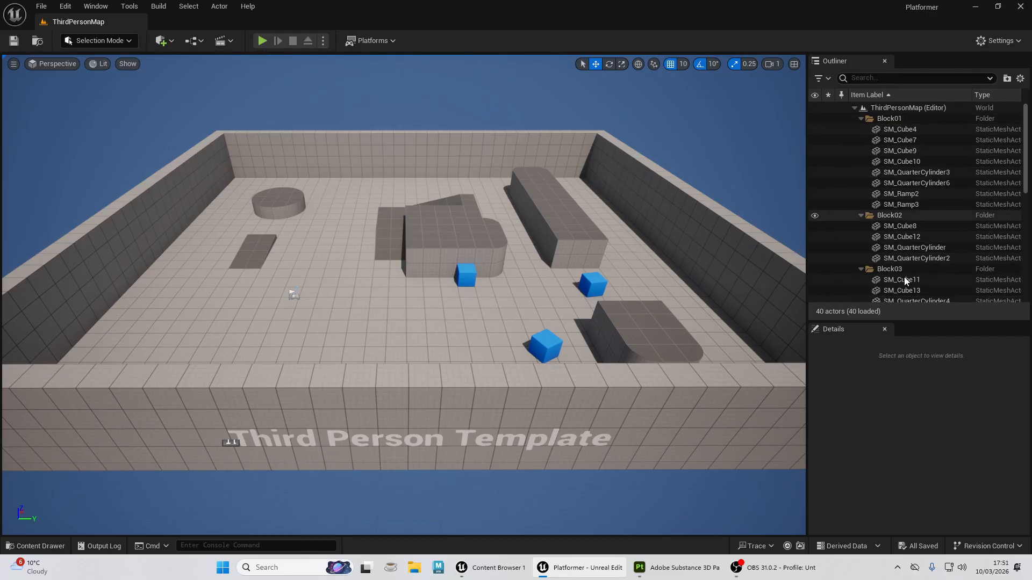
pyautogui.moveTo(912, 321); pyautogui.dragTo(911, 370)
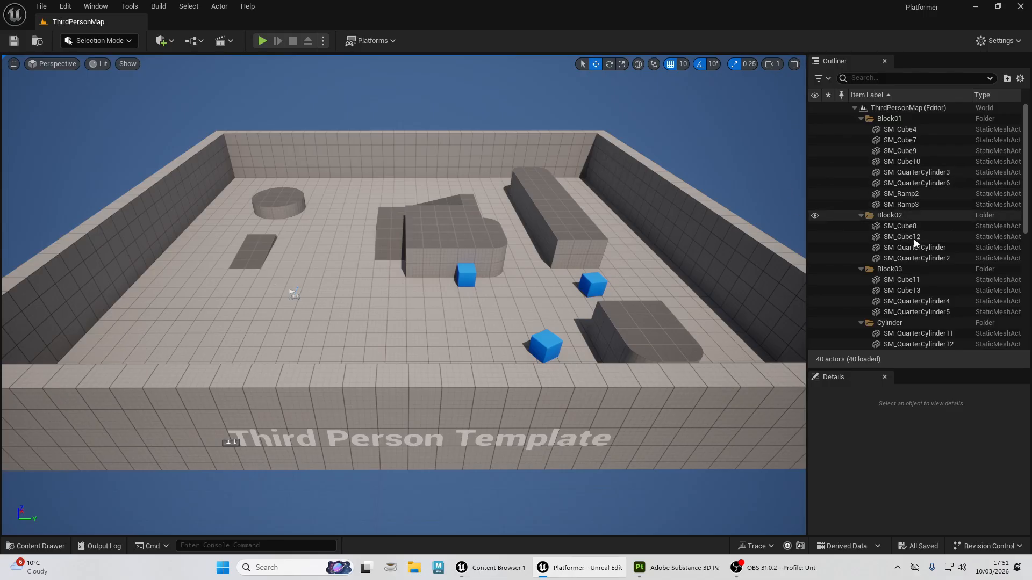
pyautogui.scroll(-3, 908, 224)
pyautogui.scroll(3, 908, 253)
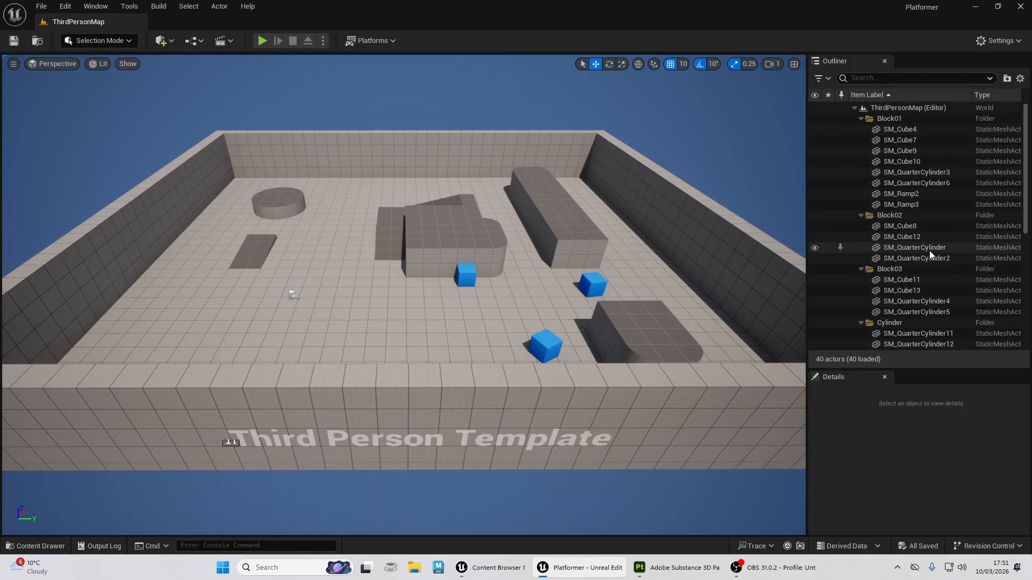
# - Select SM_Cube9 and the long block SM_Cube8 in turn, enlarge the Details area, and examine SM_Cube8's properties
pyautogui.click(893, 151)
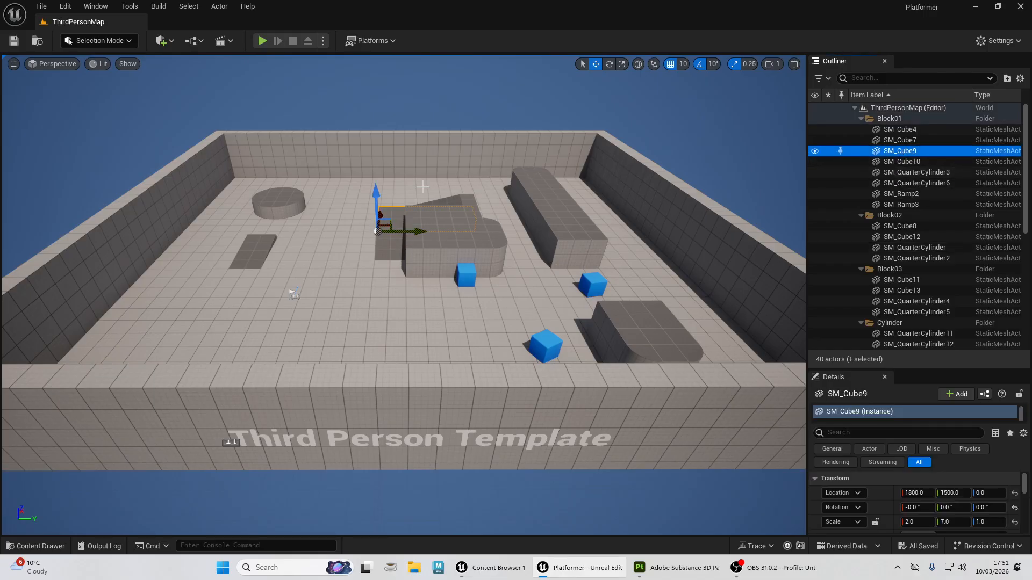
pyautogui.click(571, 245)
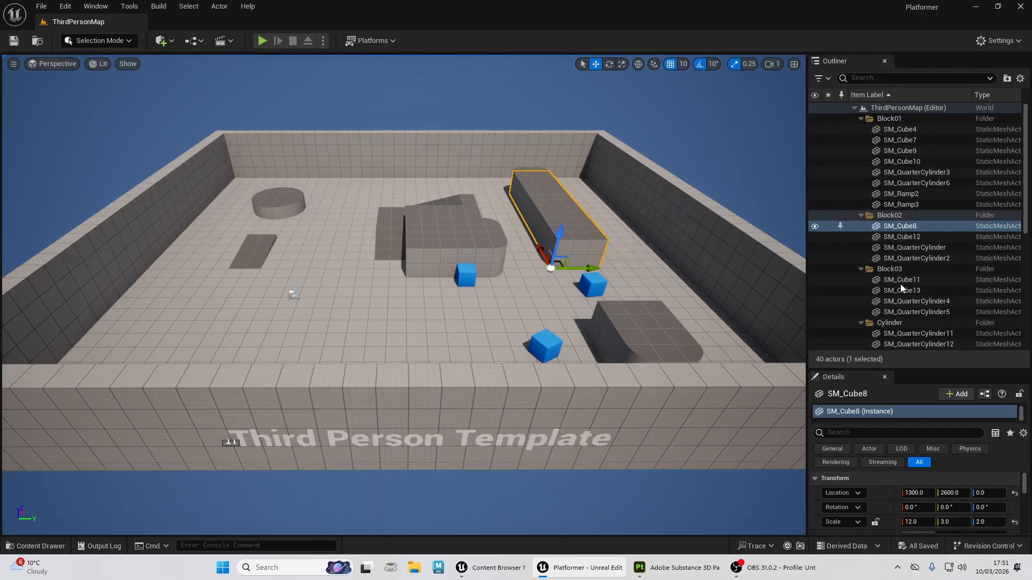
pyautogui.moveTo(924, 369); pyautogui.dragTo(928, 182)
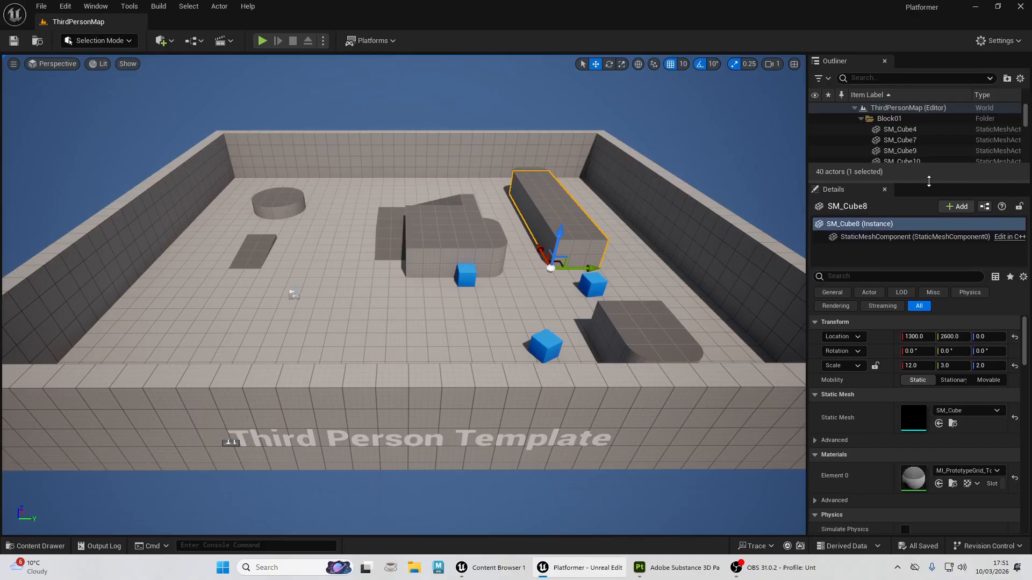
pyautogui.scroll(-2, 941, 386)
pyautogui.scroll(-10, 941, 386)
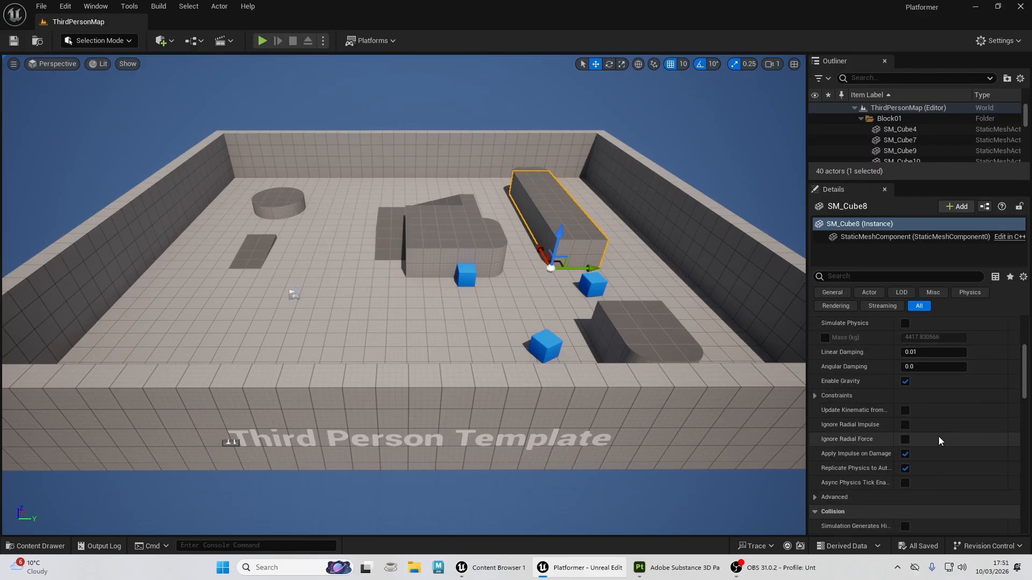
pyautogui.scroll(-10, 925, 468)
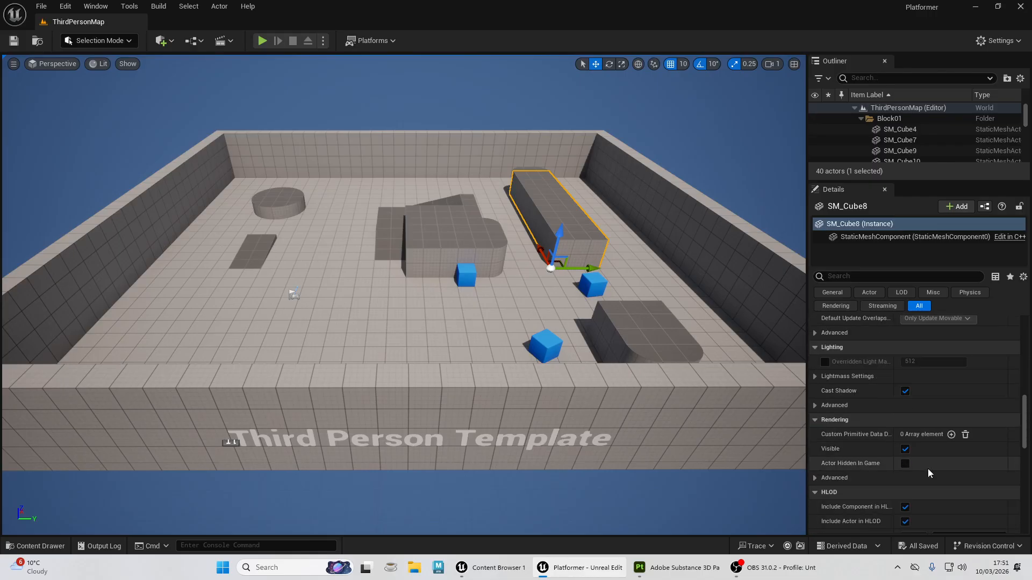
pyautogui.scroll(-5, 927, 455)
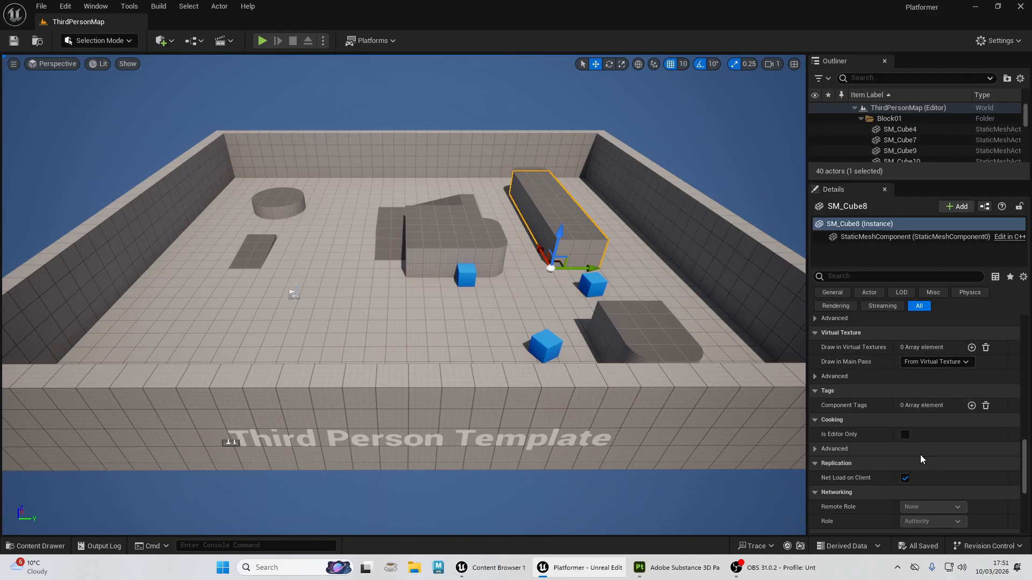
pyautogui.scroll(8, 919, 454)
pyautogui.scroll(10, 913, 457)
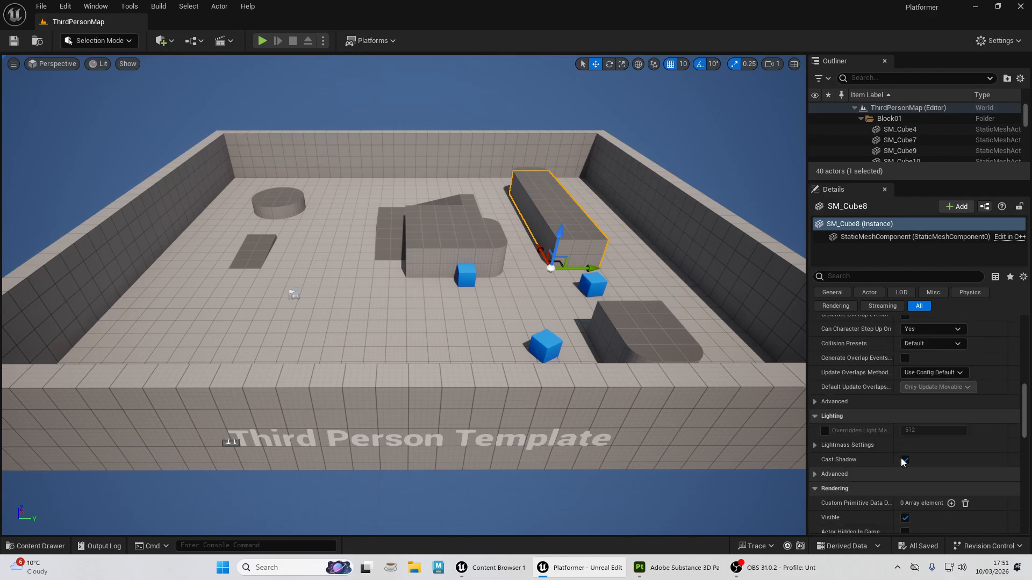
pyautogui.scroll(10, 903, 464)
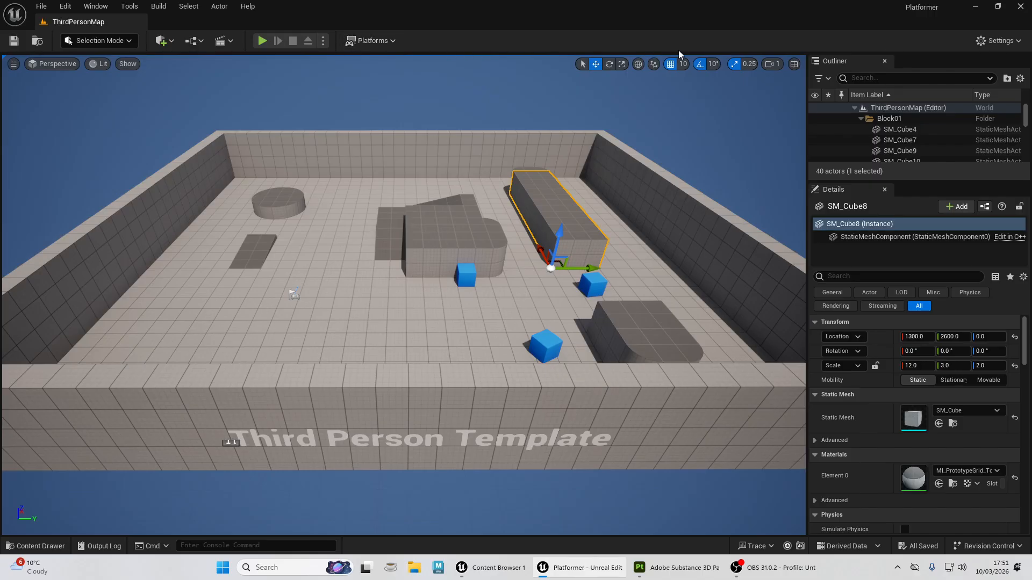
# - Show the current level's asset in the Content Browser, and close that window again
pyautogui.click(37, 42)
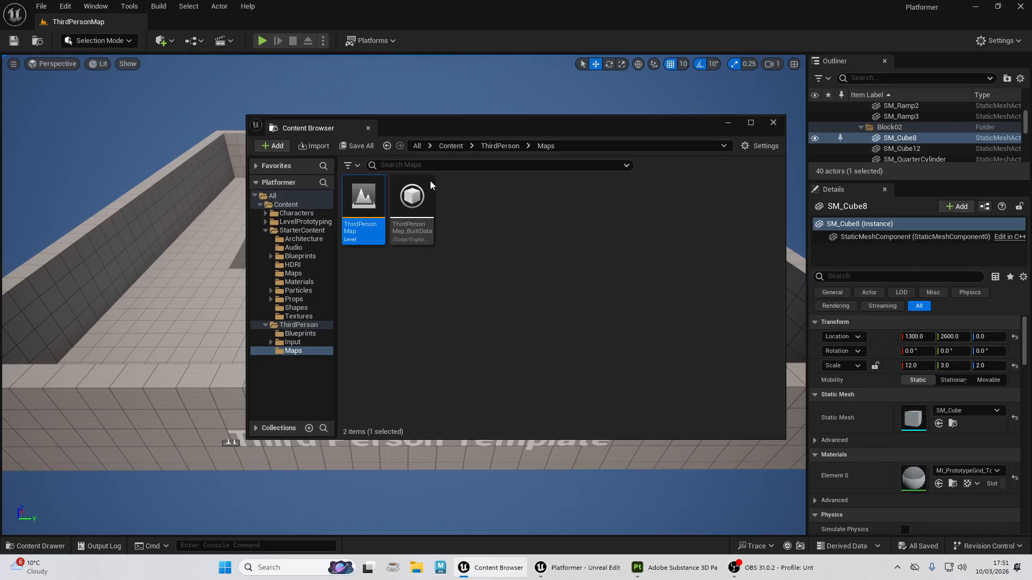
pyautogui.click(773, 122)
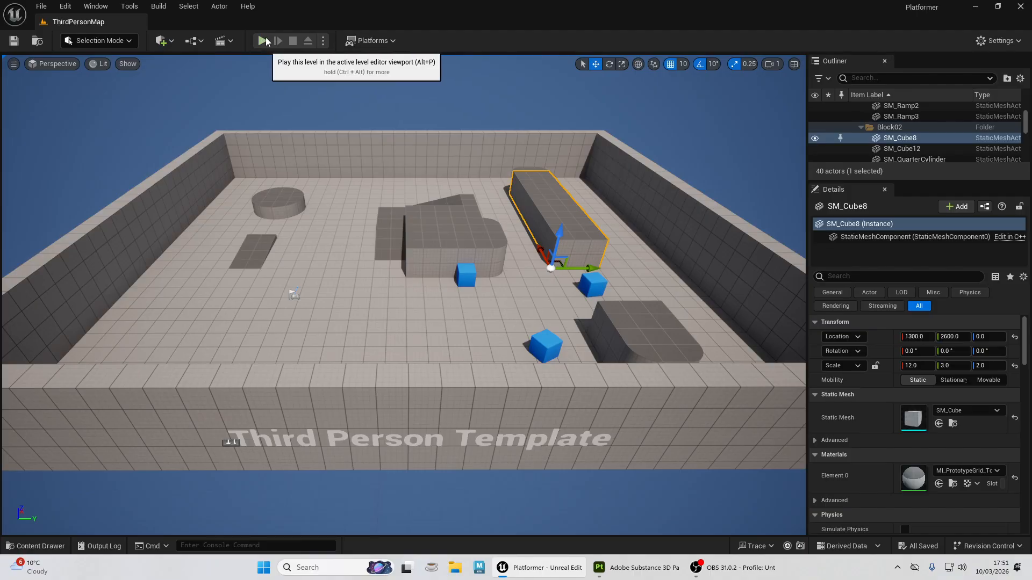
# - Playtest the level in the viewport, running and jumping the character over the cylinder and up the ramp, and stop the session
pyautogui.click(266, 41)
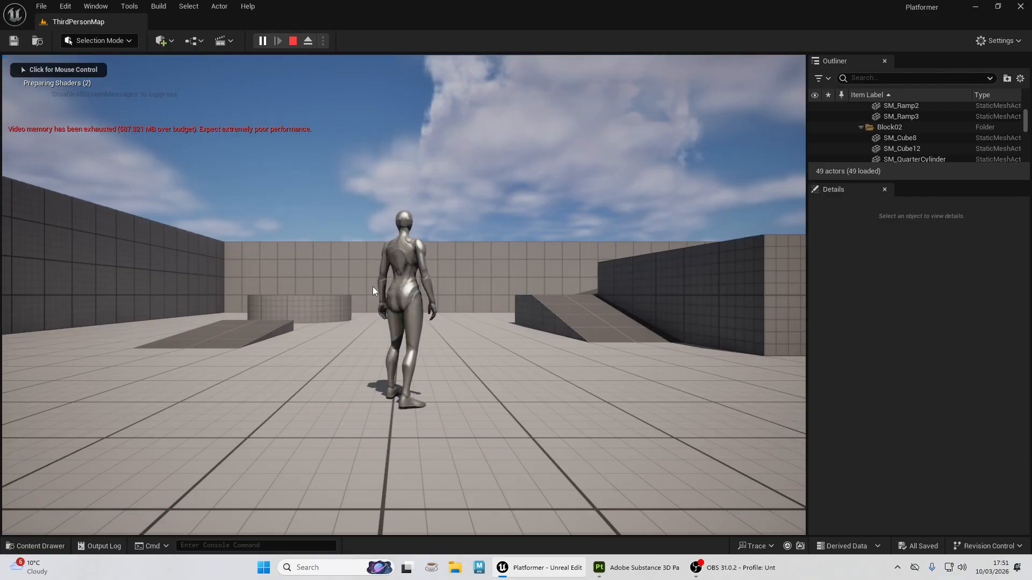
pyautogui.click(414, 287)
pyautogui.press('w')
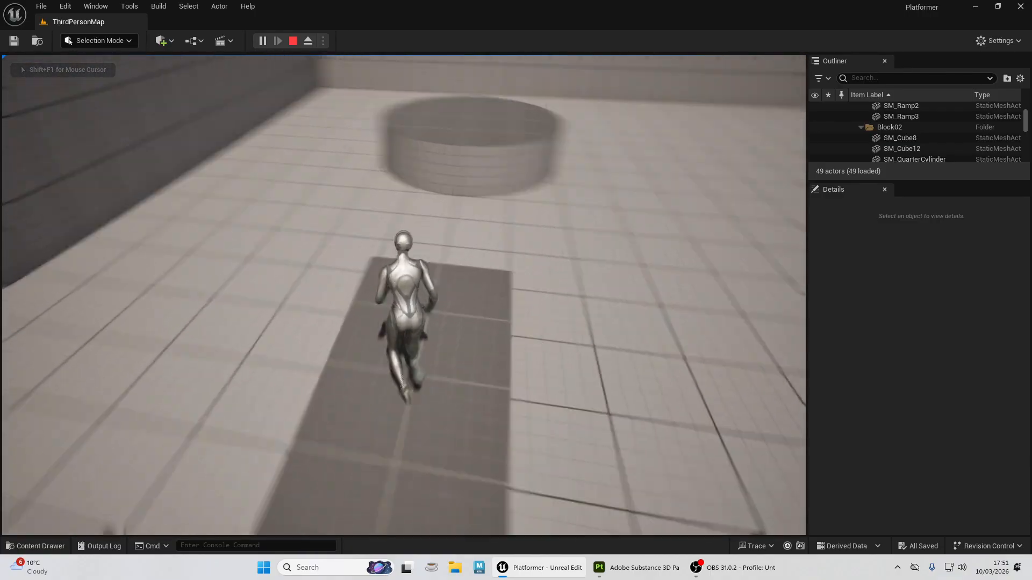
pyautogui.press('space')
pyautogui.press('w')
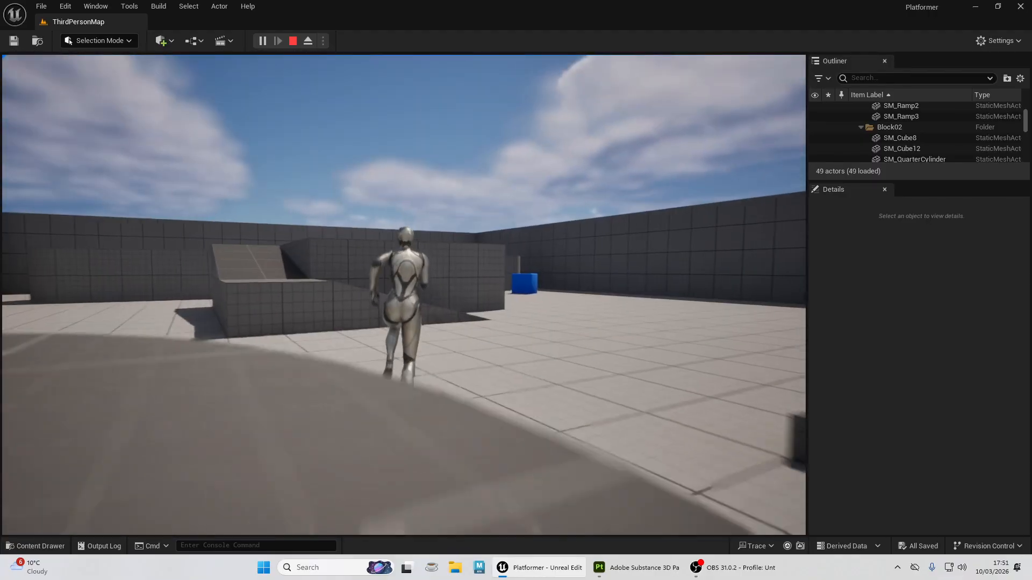
pyautogui.press('space')
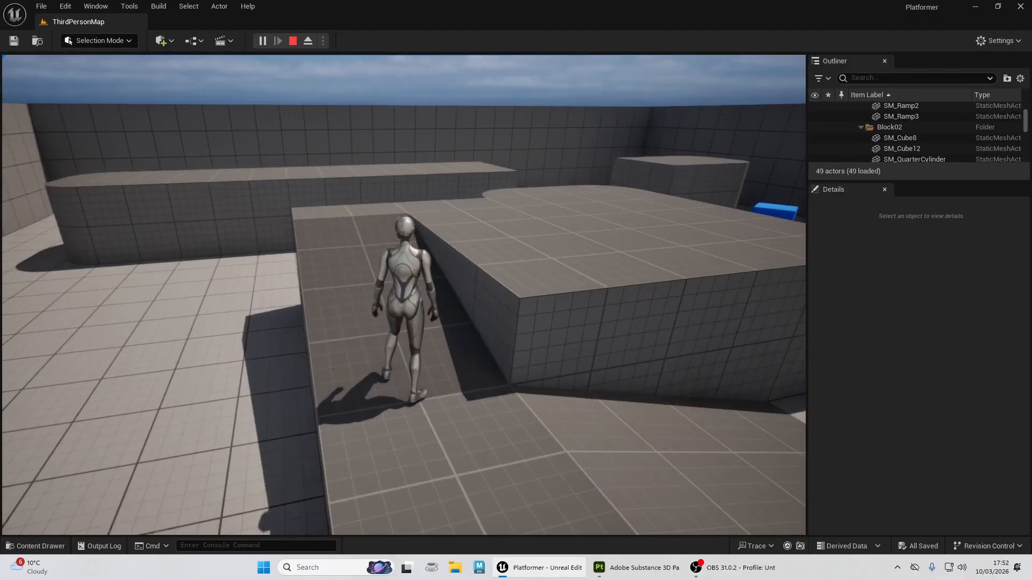
pyautogui.press('Escape')
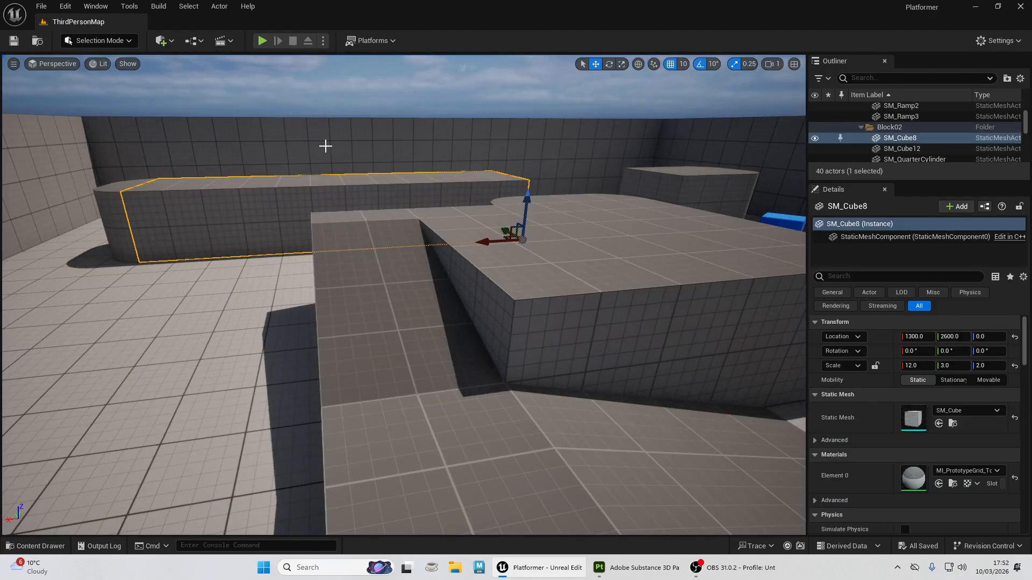
# - Show the current level's asset in the Content Drawer and dock the drawer in the layout as a Content Browser
pyautogui.click(45, 545)
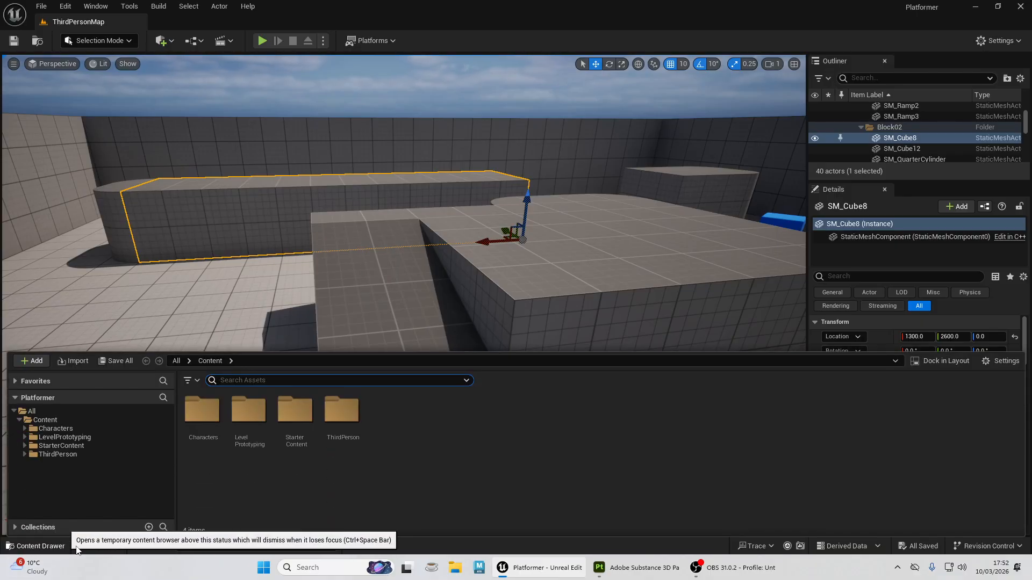
pyautogui.click(38, 42)
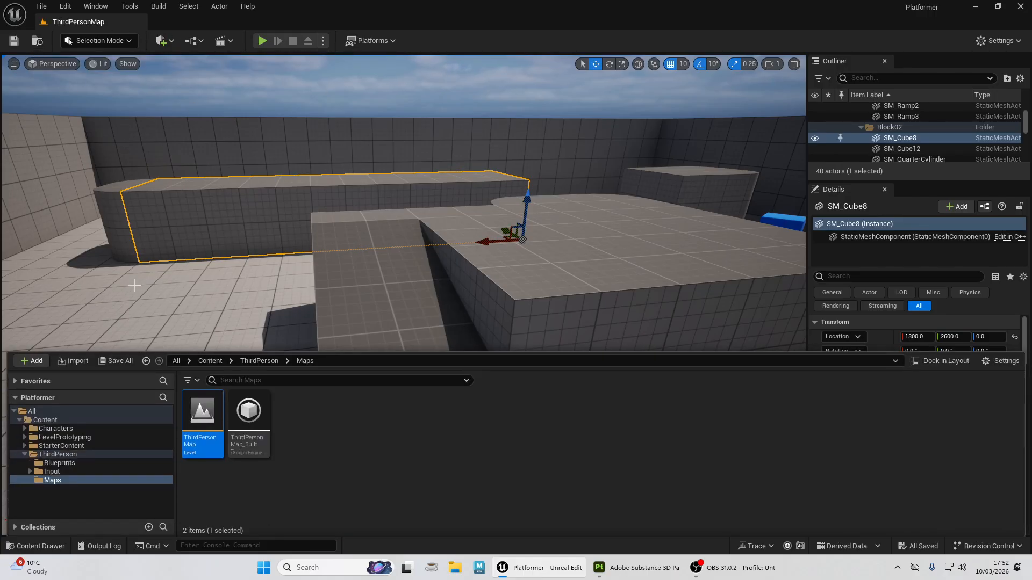
pyautogui.click(260, 301)
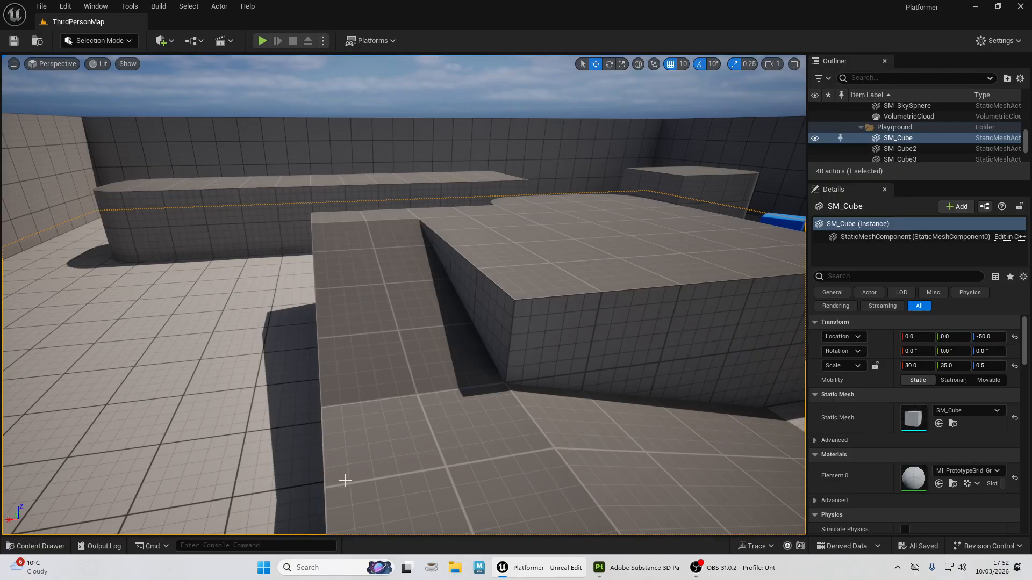
pyautogui.click(39, 42)
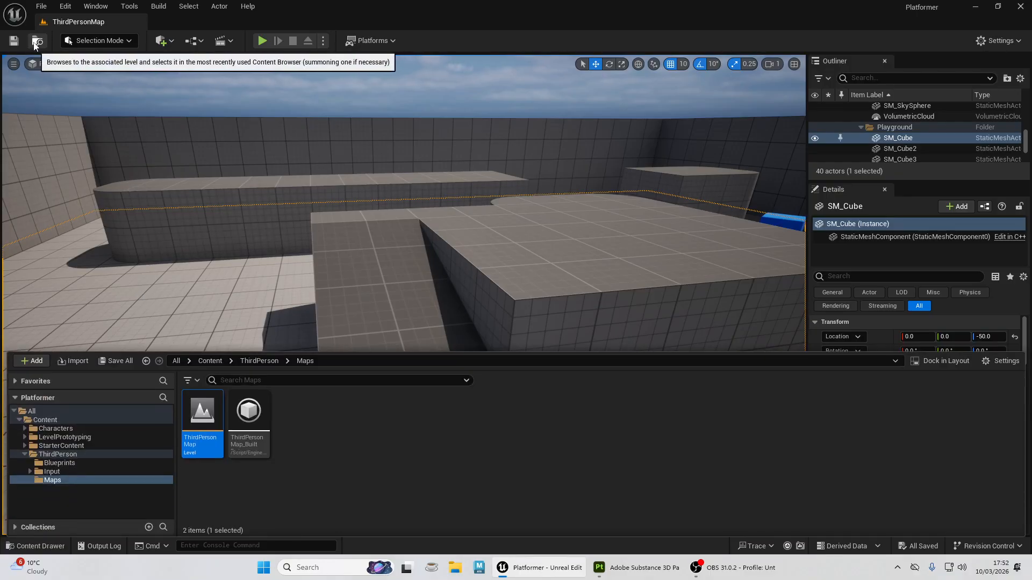
pyautogui.click(940, 366)
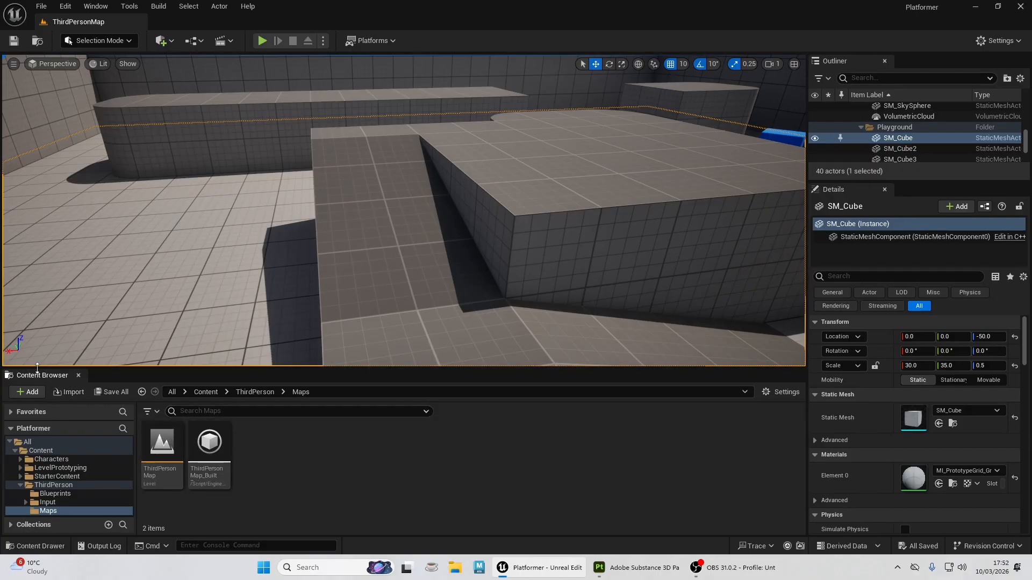
# - Undock the Content Browser into a floating window over the viewport and make it taller
pyautogui.moveTo(32, 375); pyautogui.dragTo(257, 205)
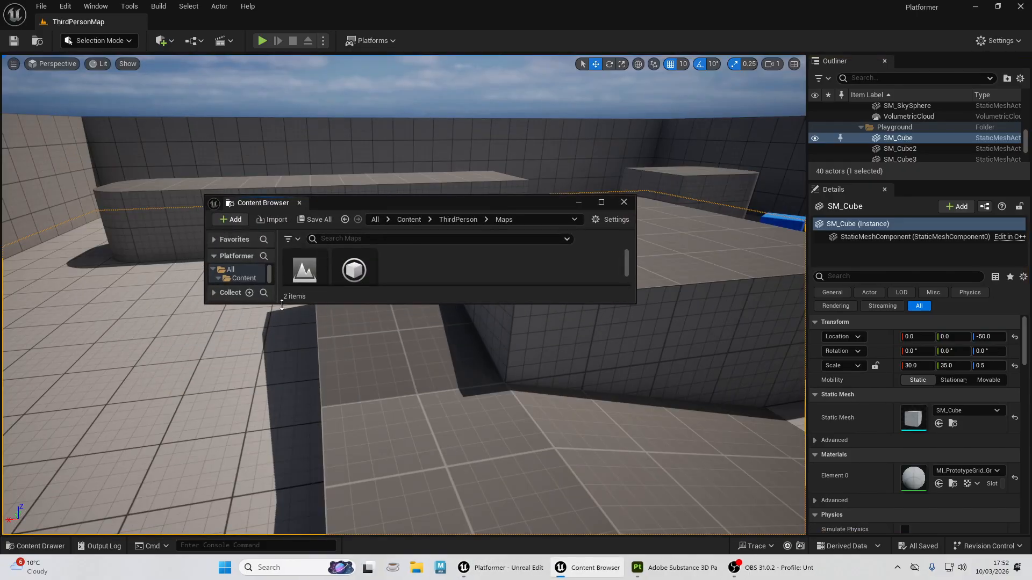
pyautogui.moveTo(279, 304); pyautogui.dragTo(280, 443)
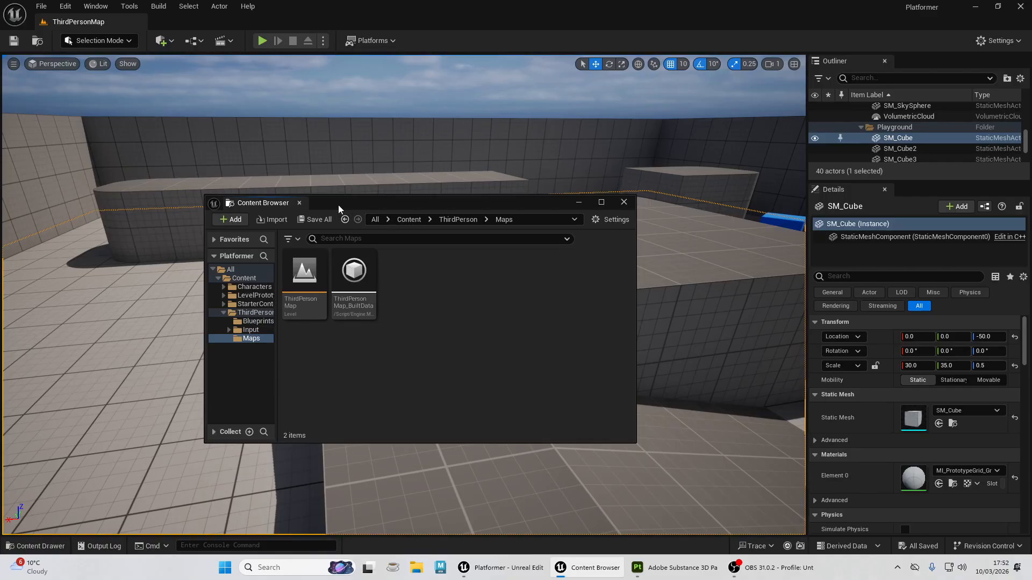
pyautogui.moveTo(339, 208); pyautogui.dragTo(403, 170)
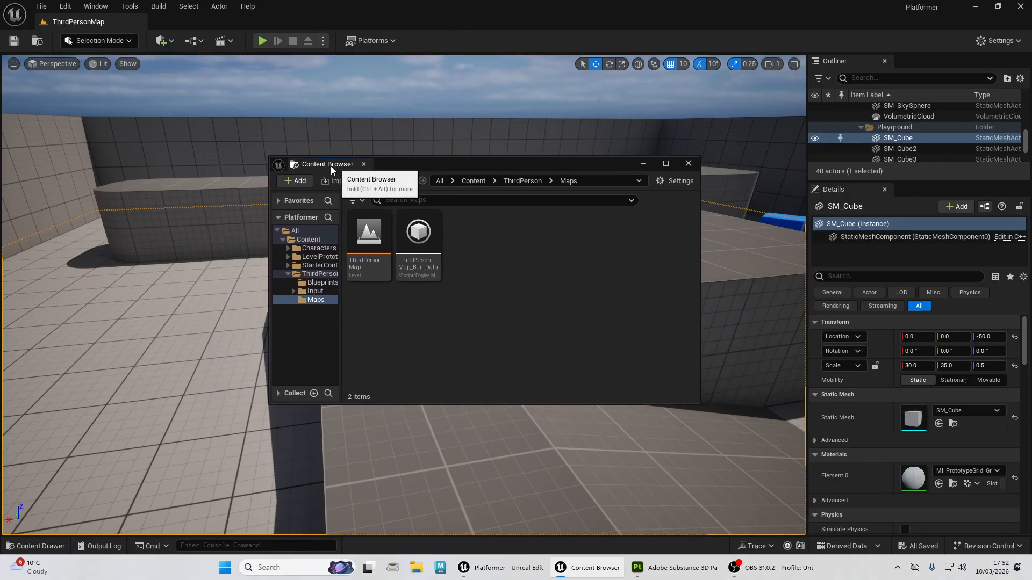
# - Dock the floating Content Browser back beneath the viewport and reduce its height to give the viewport more room
pyautogui.moveTo(331, 166); pyautogui.dragTo(101, 452)
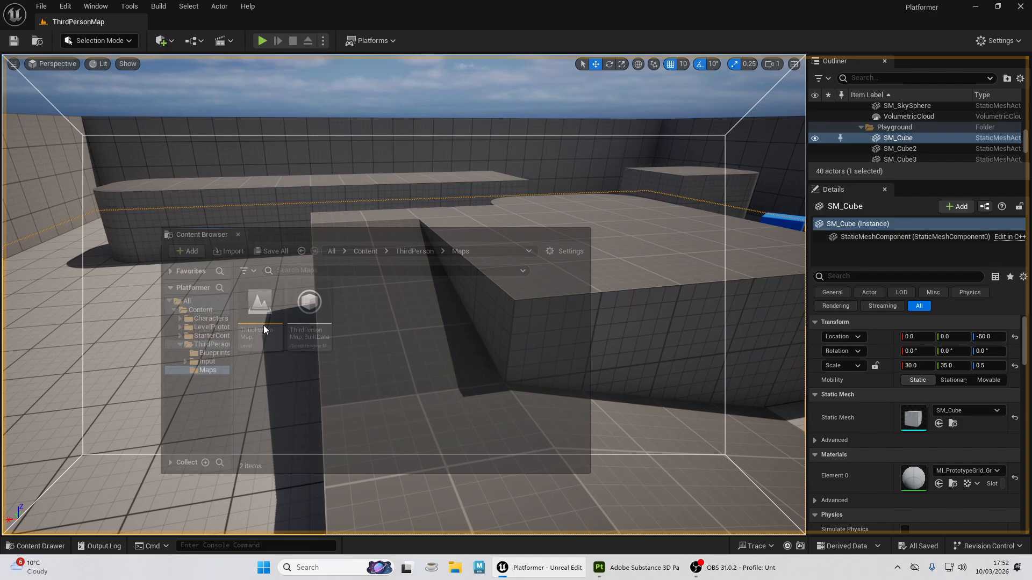
pyautogui.moveTo(263, 324); pyautogui.dragTo(114, 510)
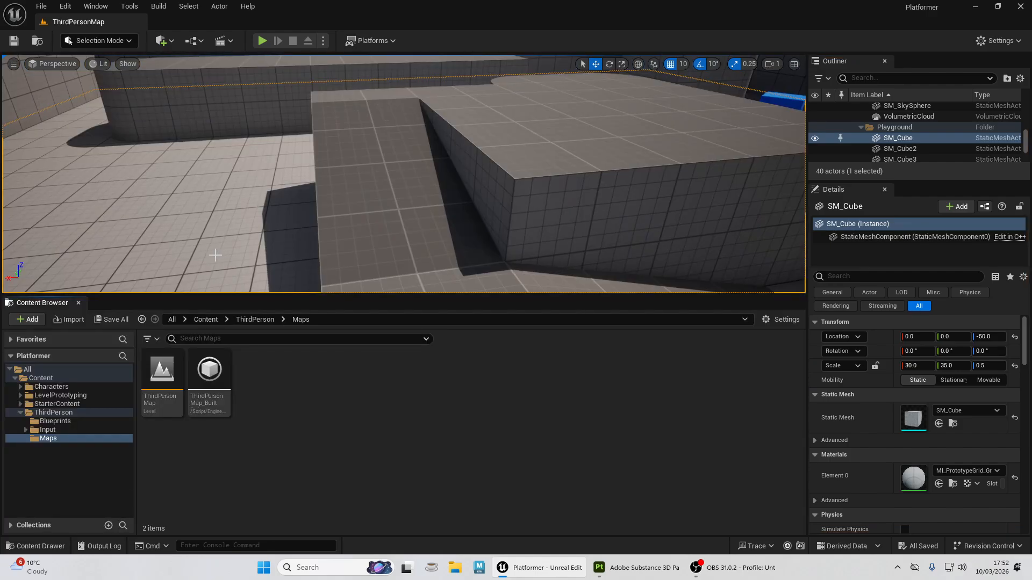
pyautogui.moveTo(202, 295); pyautogui.dragTo(194, 382)
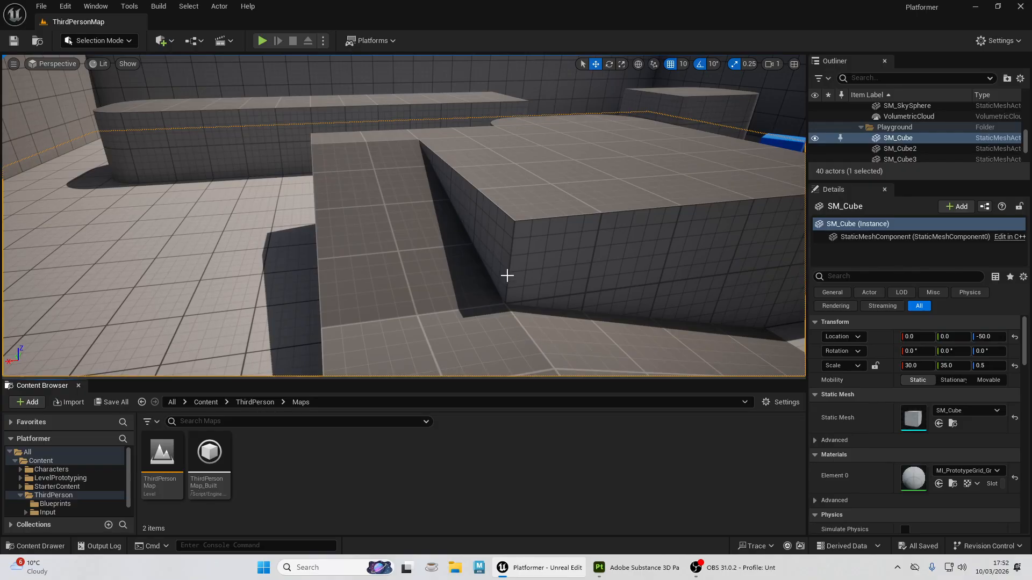
pyautogui.scroll(-10, 507, 276)
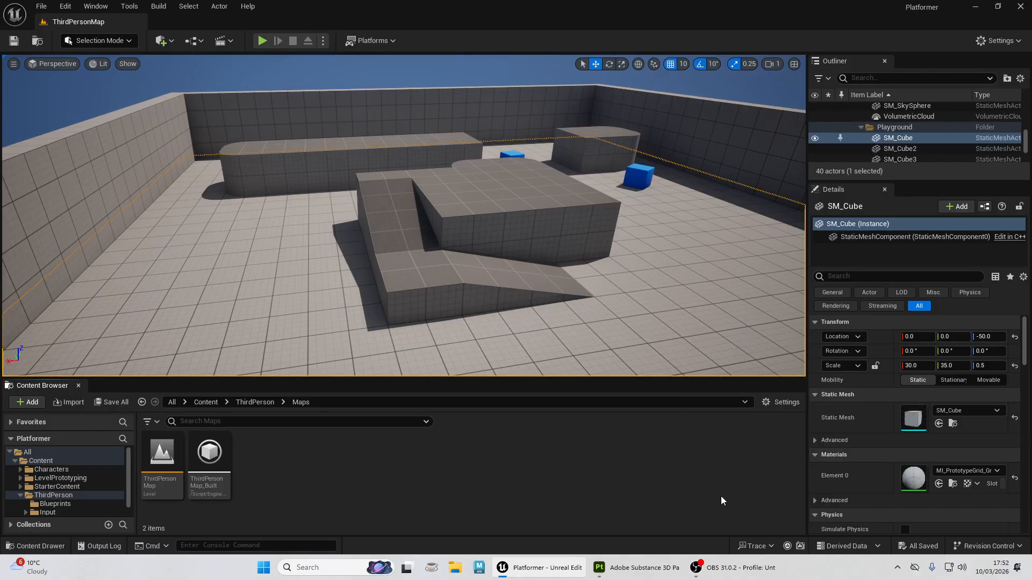
pyautogui.moveTo(761, 573)
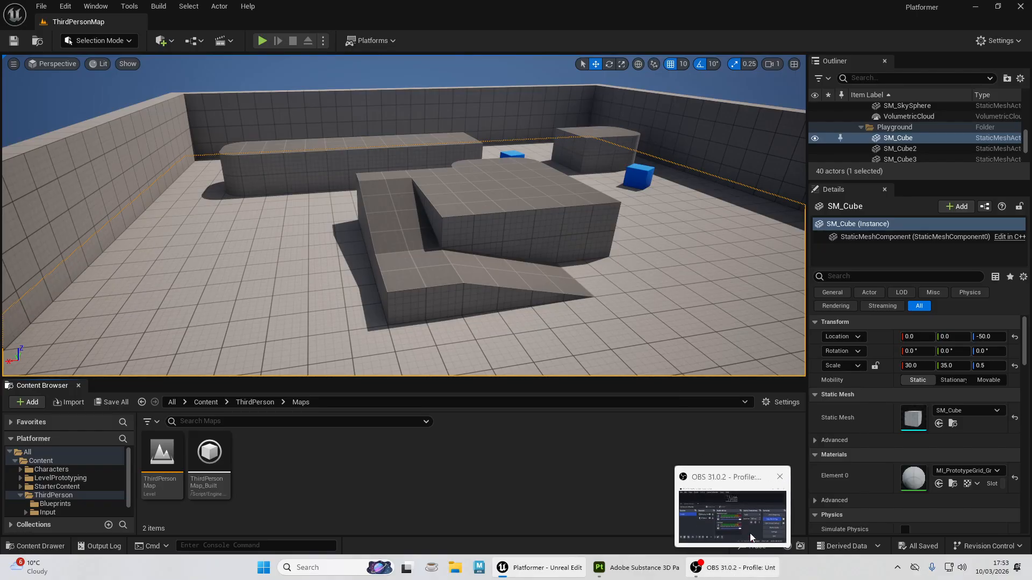